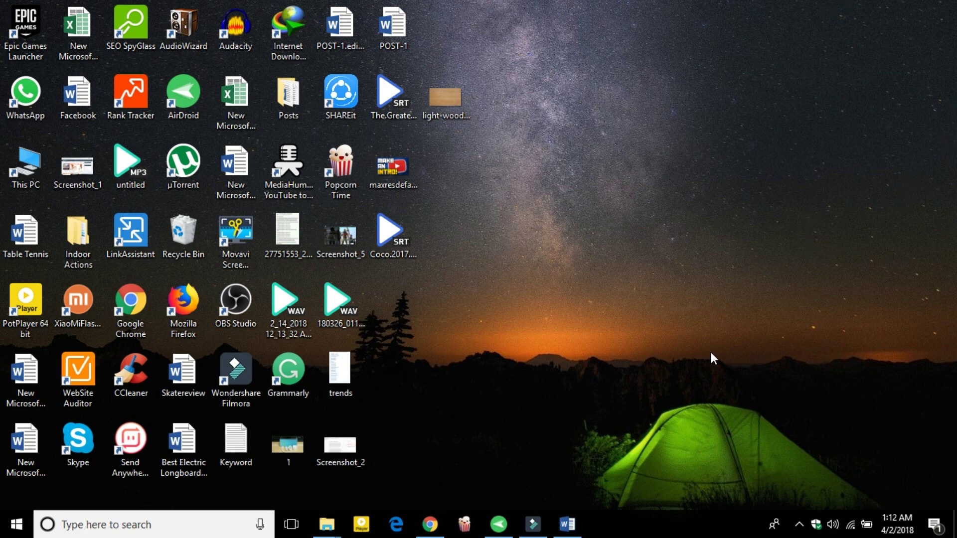
# - Bring up AirDroid, select the Redmi 4 Prime transfer conversation and erase the test text from its message box
pyautogui.click(509, 524)
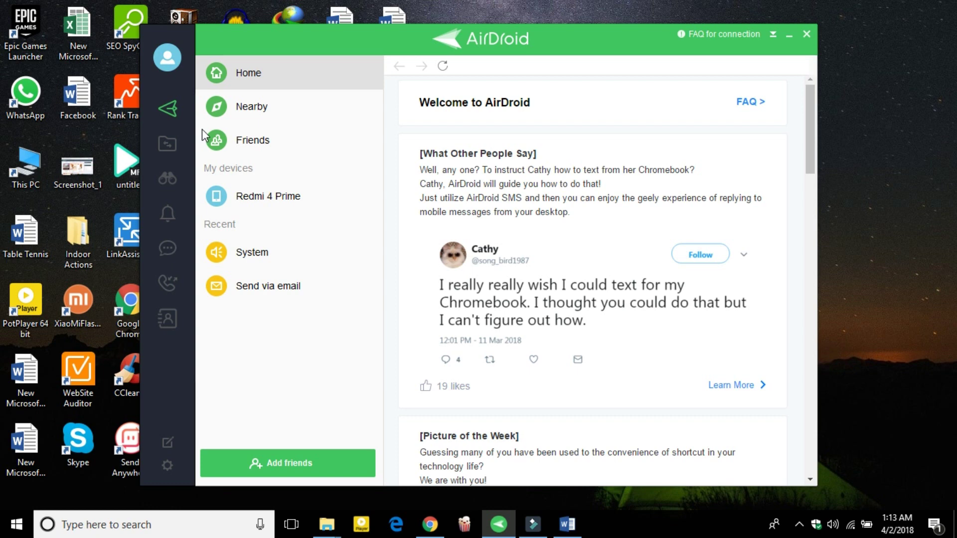
pyautogui.click(277, 201)
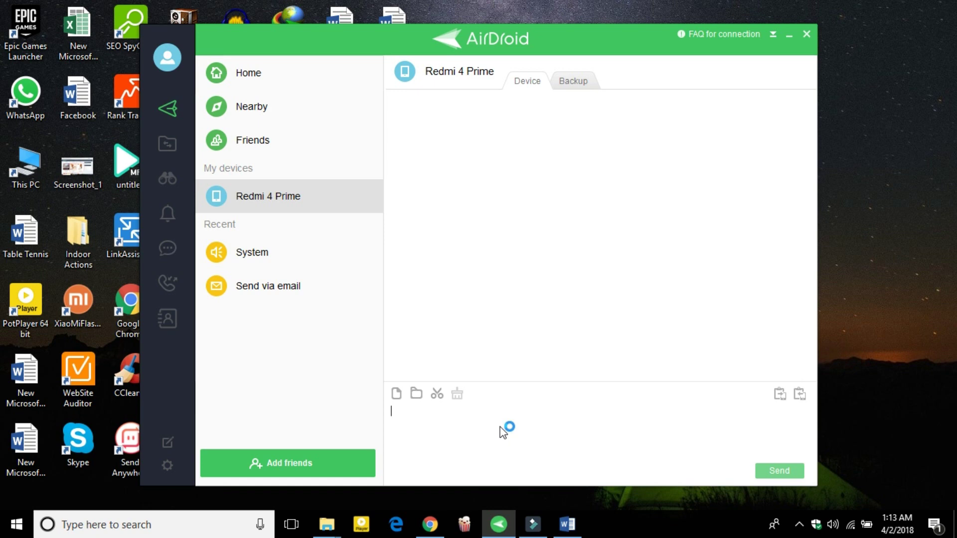
pyautogui.write('ghghg')
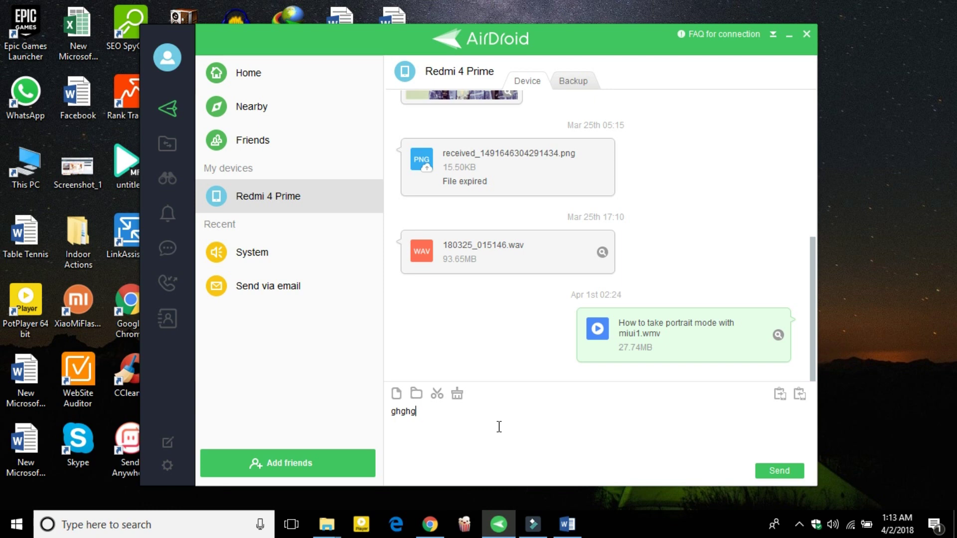
pyautogui.press('BackSpace')
pyautogui.press('BackSpace')
pyautogui.press('BackSpace')
pyautogui.press('BackSpace')
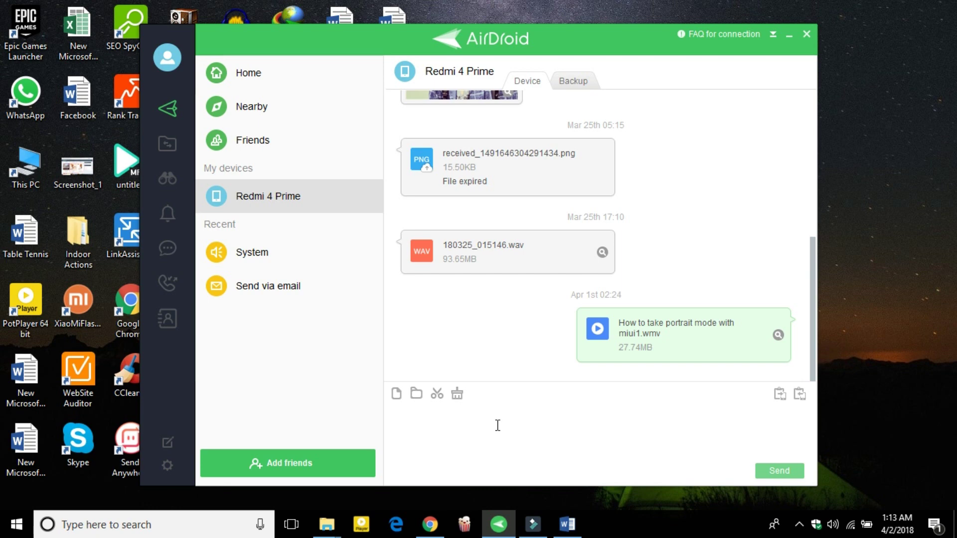
# - Show the Redmi 4 Prime's /sdcard folder grid in the Files view
pyautogui.click(165, 147)
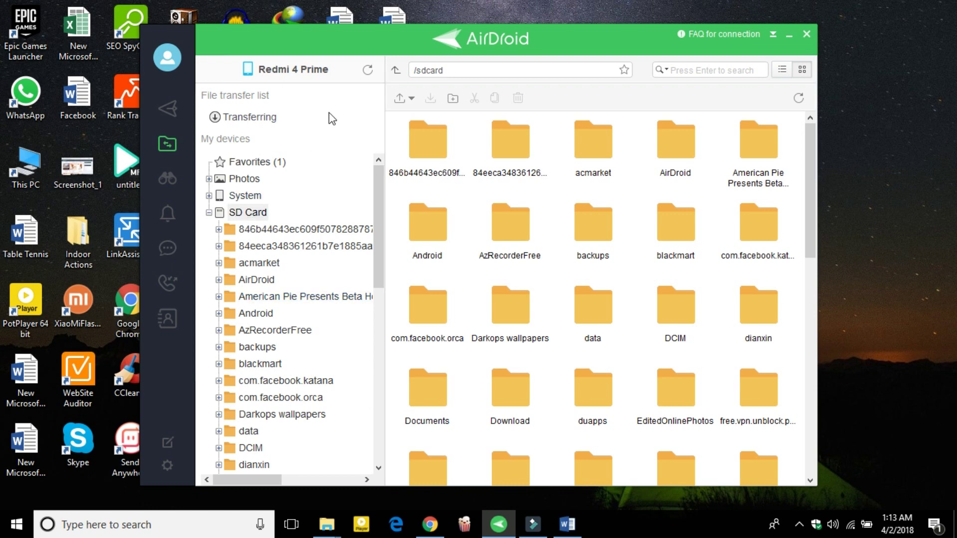
pyautogui.scroll(-3, 608, 288)
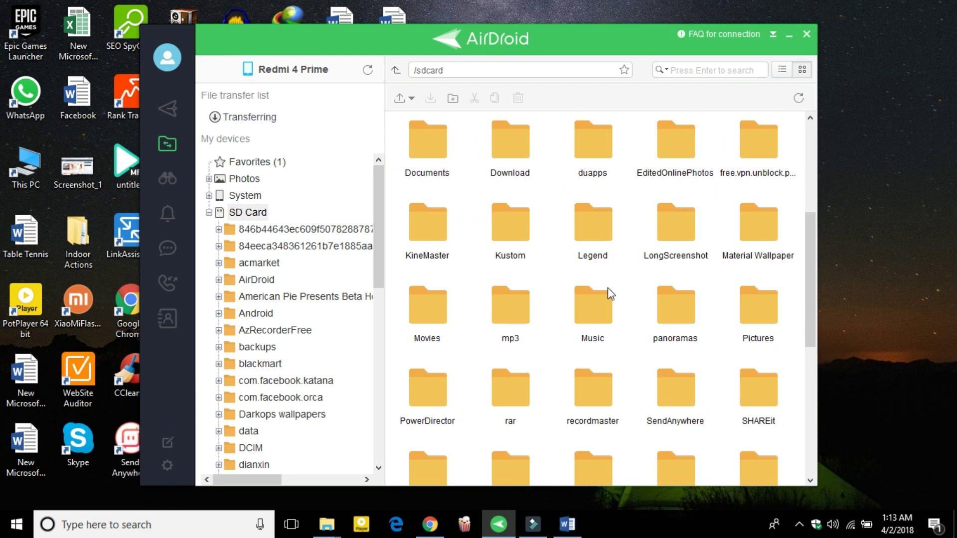
pyautogui.scroll(-5, 610, 296)
pyautogui.scroll(10, 582, 198)
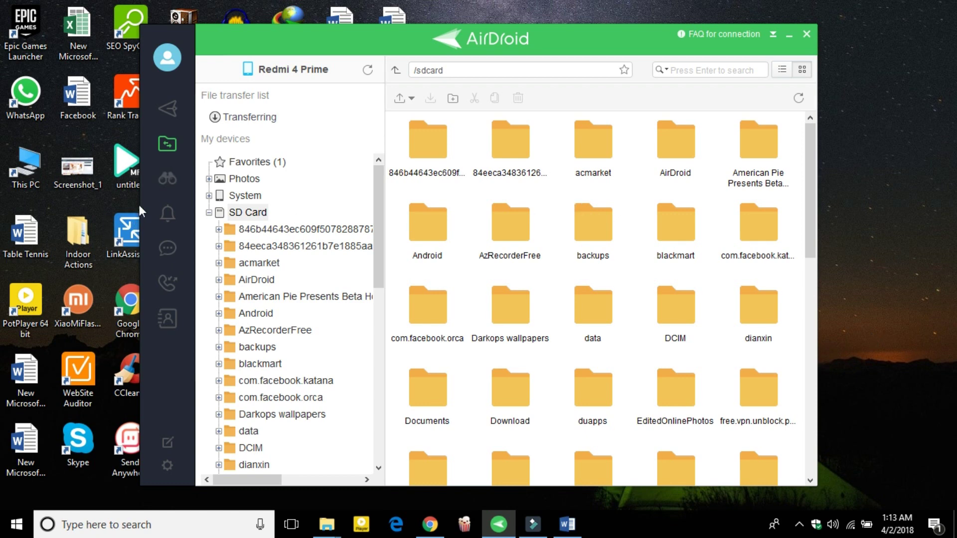
# - Start the Remote Camera from the AirMirror tools to stream the phone's camera live
pyautogui.click(166, 182)
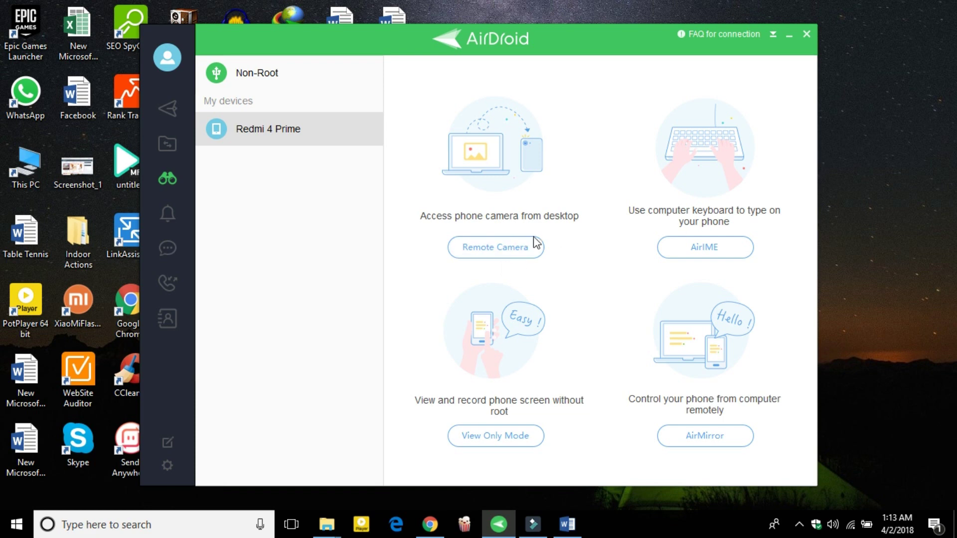
pyautogui.click(496, 248)
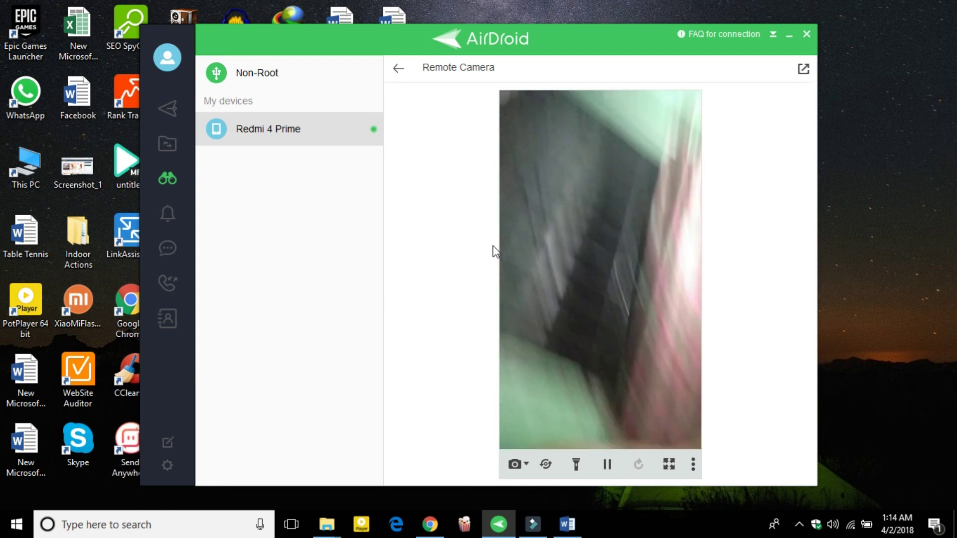
# - Switch the live feed to the phone's other camera and rotate the view to landscape
pyautogui.click(549, 464)
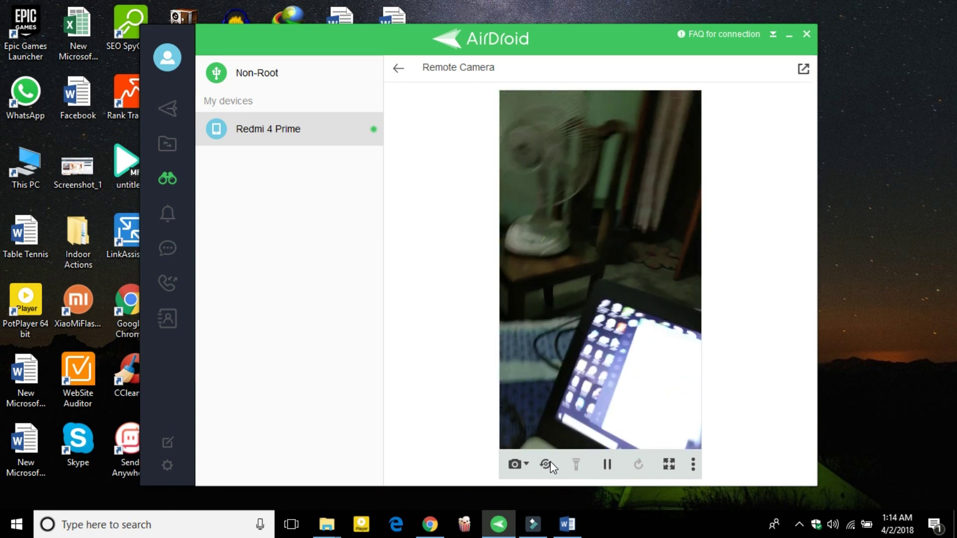
pyautogui.click(548, 464)
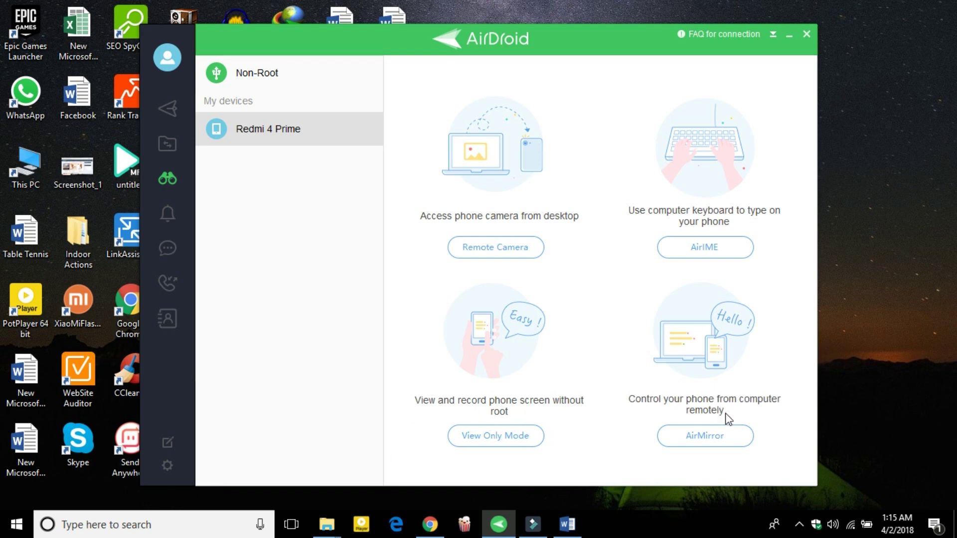
# - Start AirMirror screen mirroring and swipe up the home screen to reveal the installed apps
pyautogui.click(703, 436)
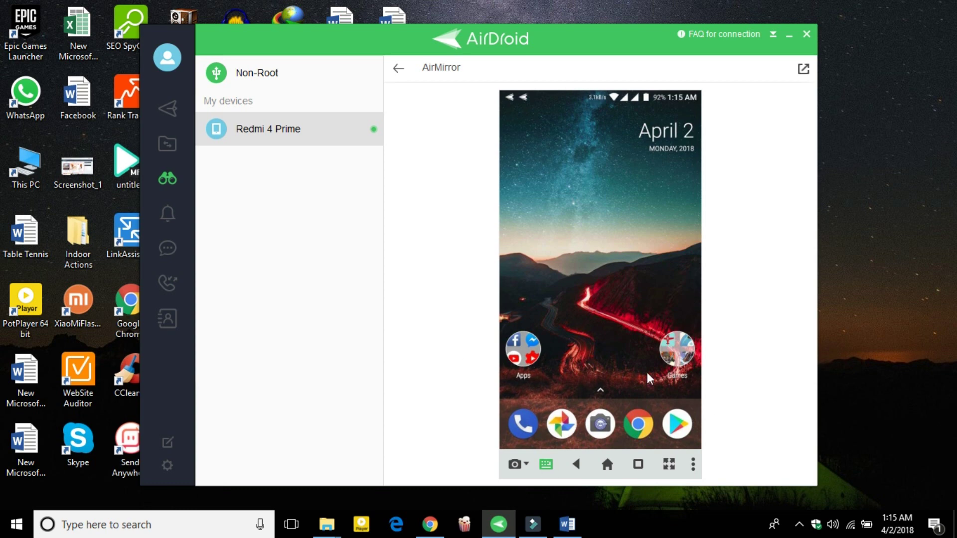
pyautogui.moveTo(614, 423); pyautogui.dragTo(555, 157)
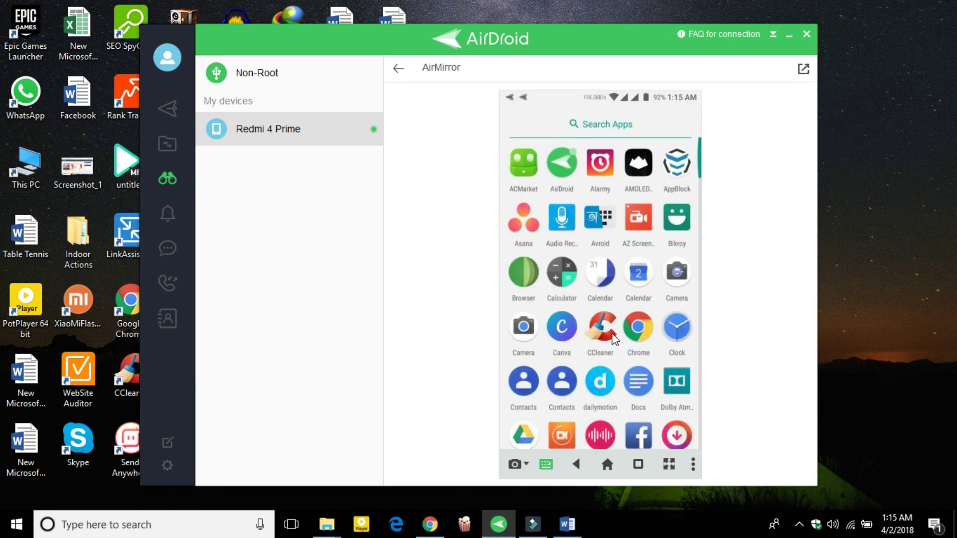
pyautogui.scroll(-2, 616, 338)
pyautogui.scroll(-2, 616, 338)
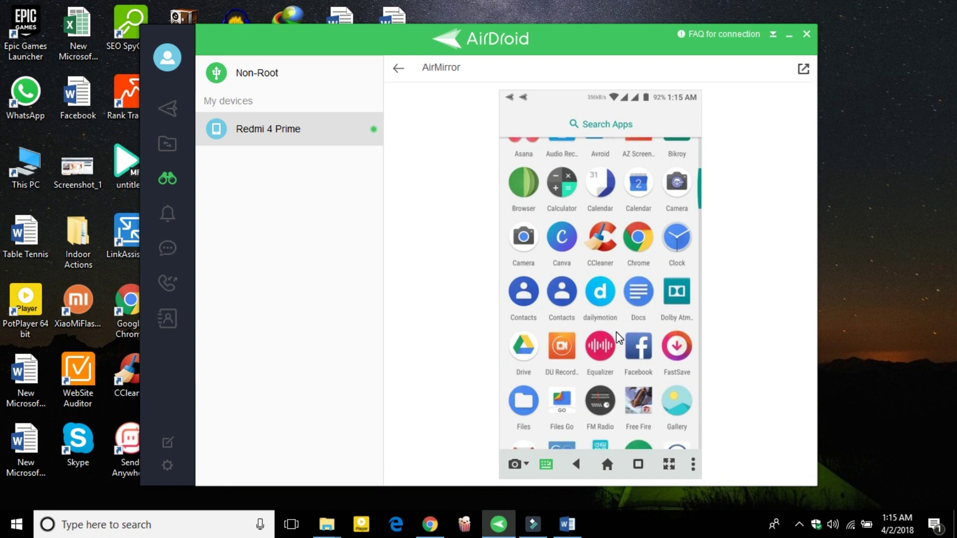
pyautogui.scroll(-2, 617, 338)
pyautogui.scroll(-3, 617, 338)
pyautogui.scroll(-3, 617, 338)
pyautogui.scroll(-3, 617, 338)
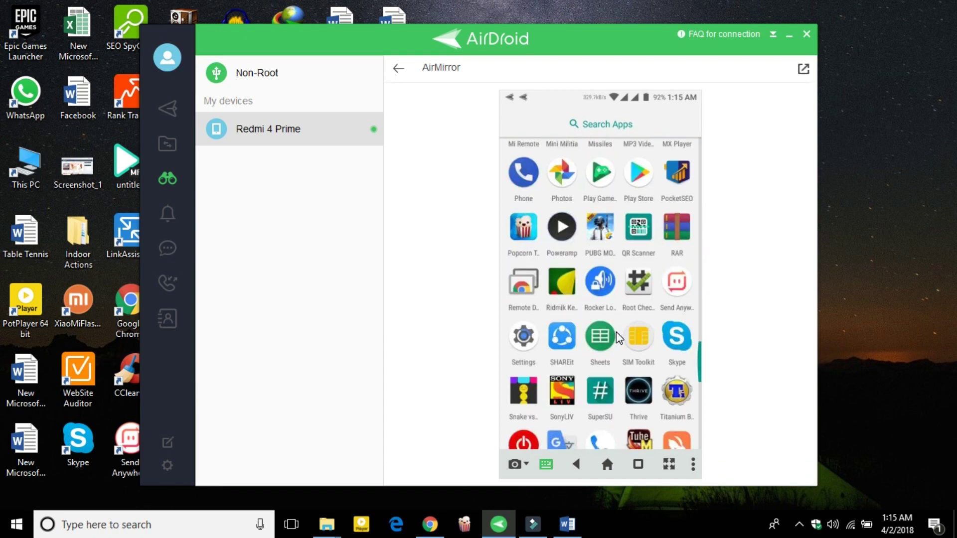
pyautogui.scroll(-3, 616, 338)
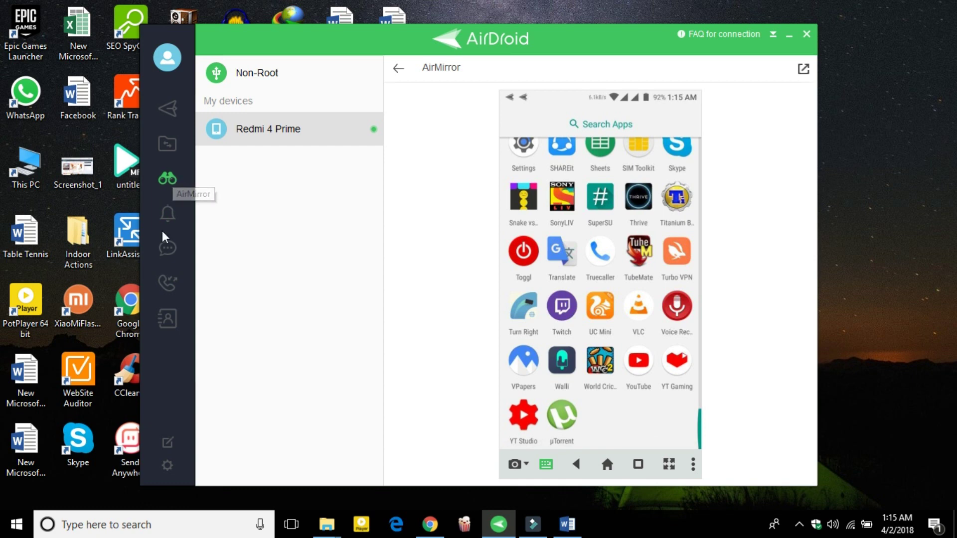
# - Check the phone's Notifications and Messages pages, then return to the Redmi 4 Prime transfer conversation
pyautogui.click(167, 214)
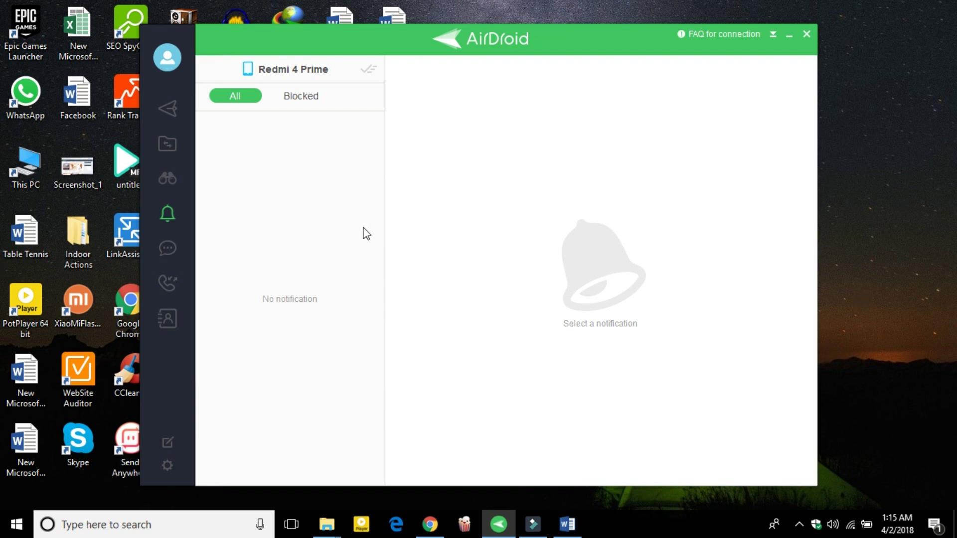
pyautogui.click(161, 249)
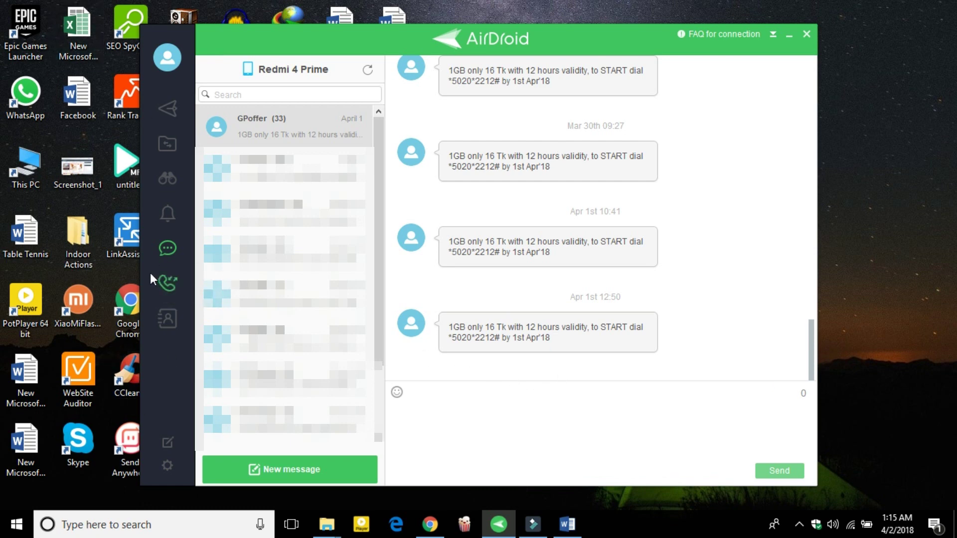
pyautogui.click(168, 109)
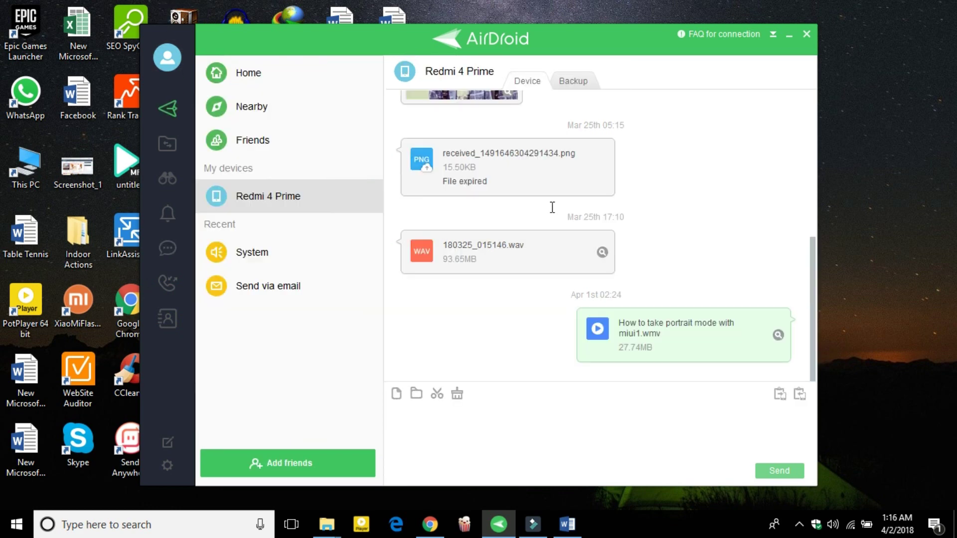